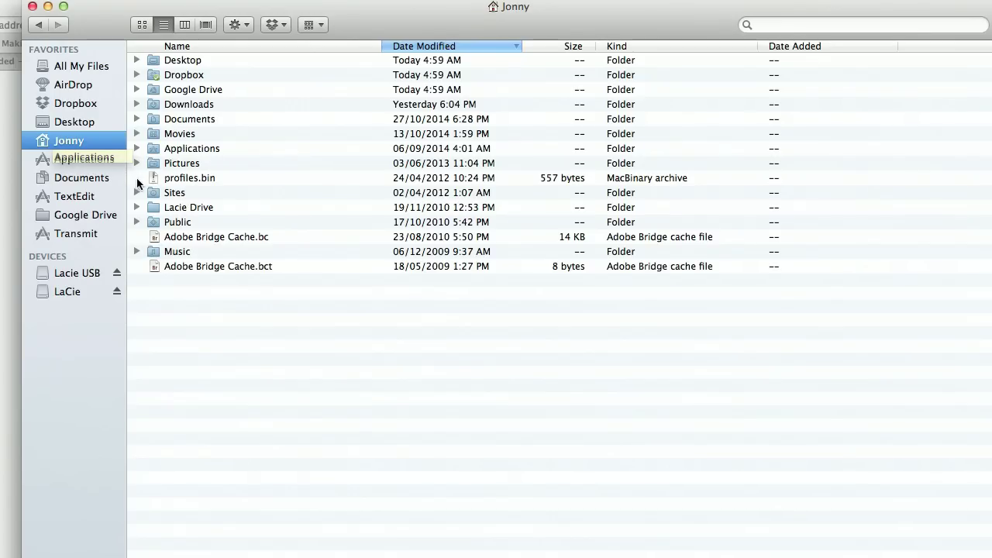
Launch Disk Utility from Applications > Utilities in Finder.
left_click(69, 160)
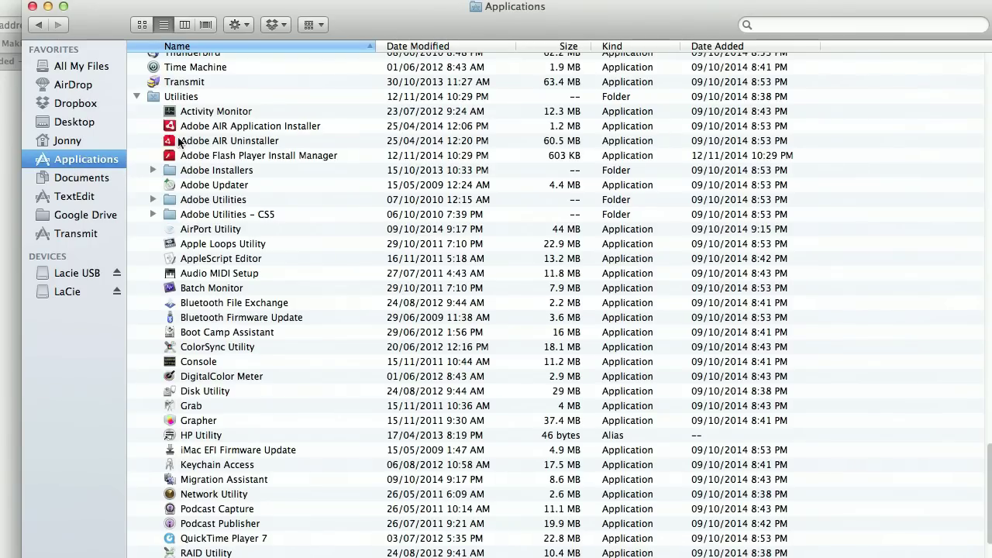
left_click(138, 96)
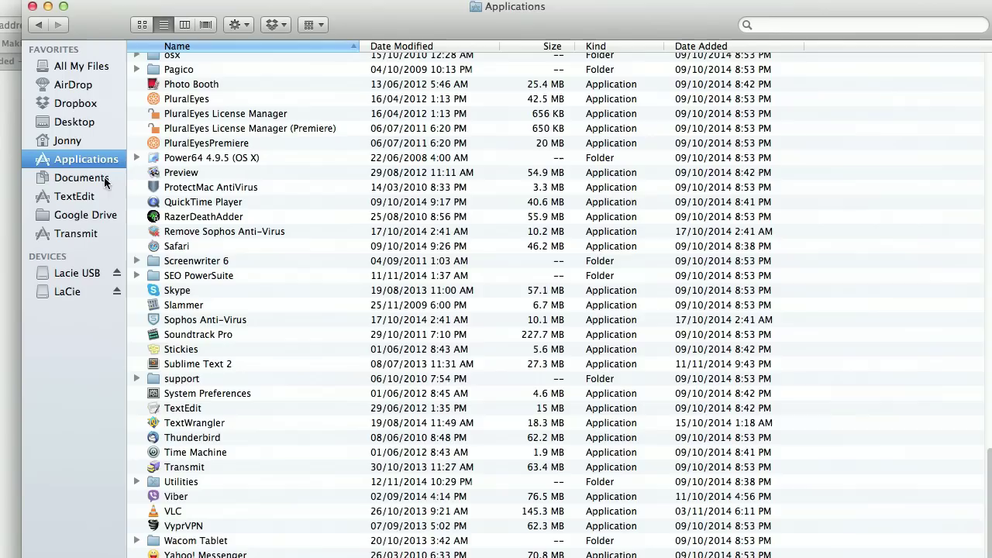
scroll(325, 256, "up", 10)
scroll(325, 255, "up", 5)
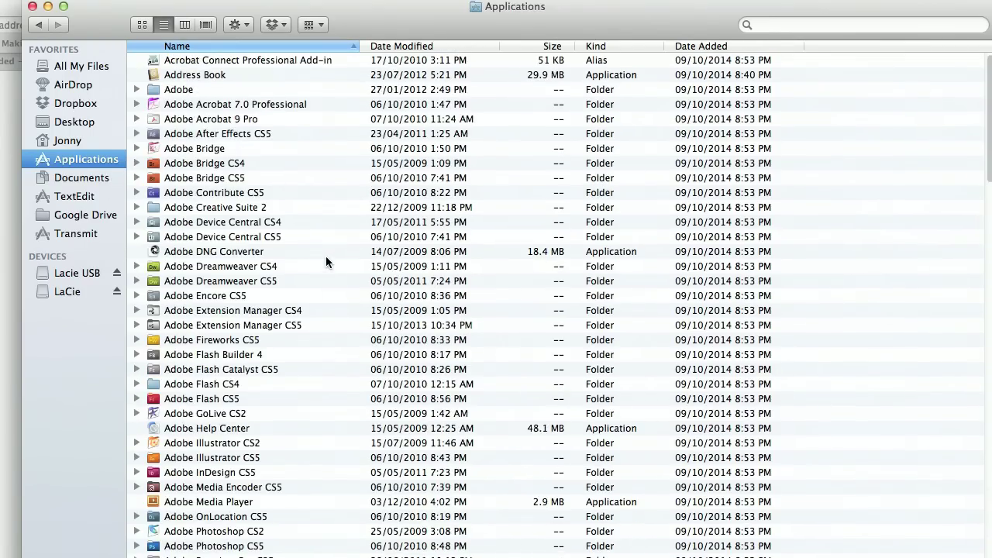
scroll(256, 244, "down", 20)
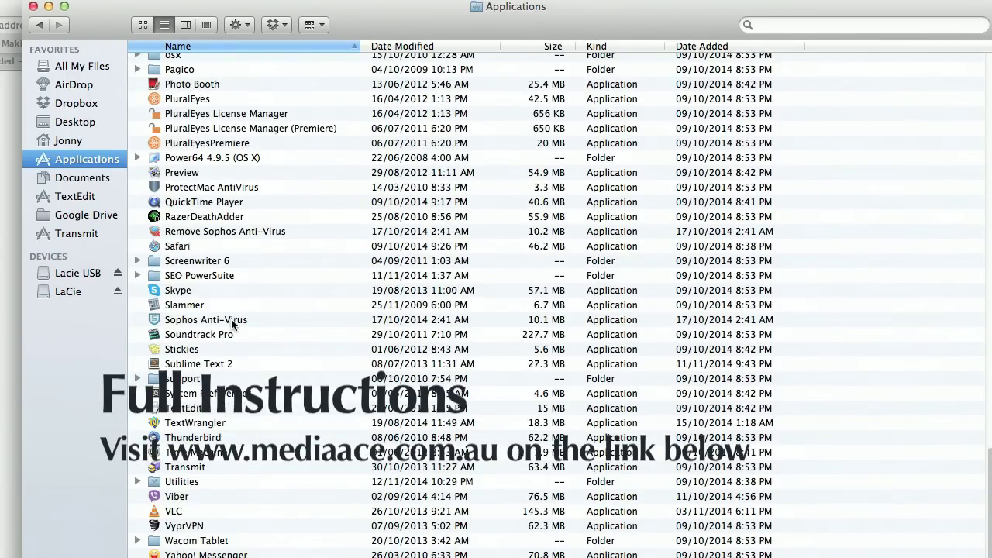
left_click(136, 482)
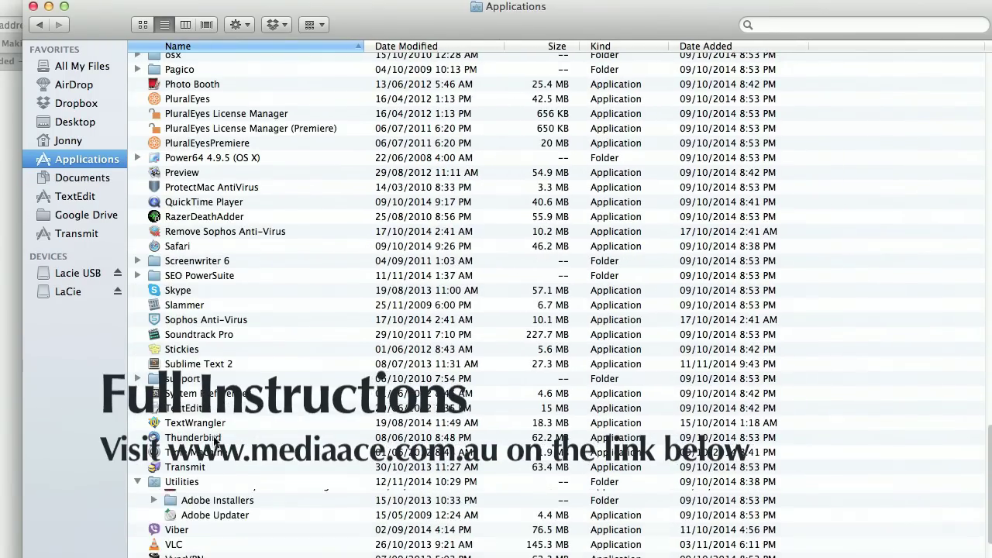
scroll(255, 321, "down", 10)
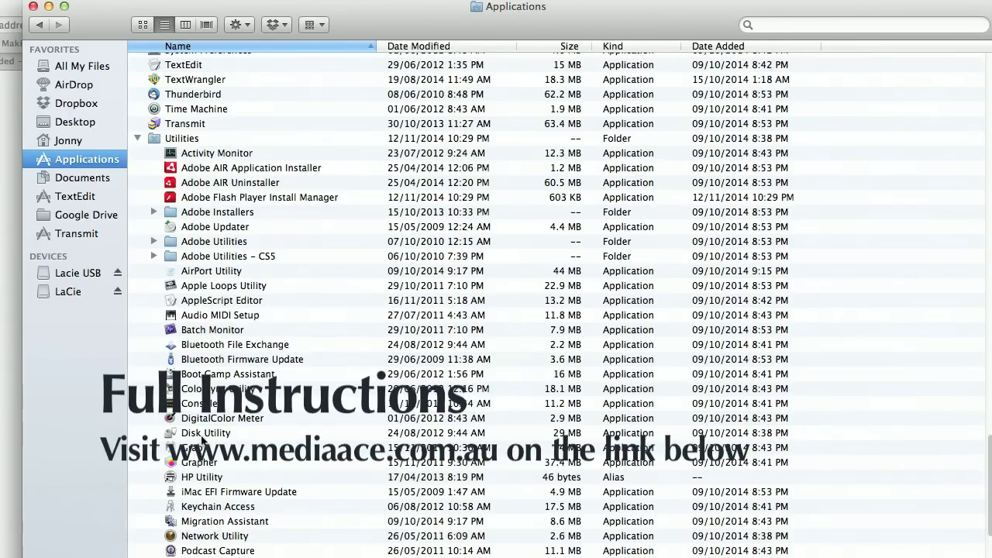
left_click(206, 435)
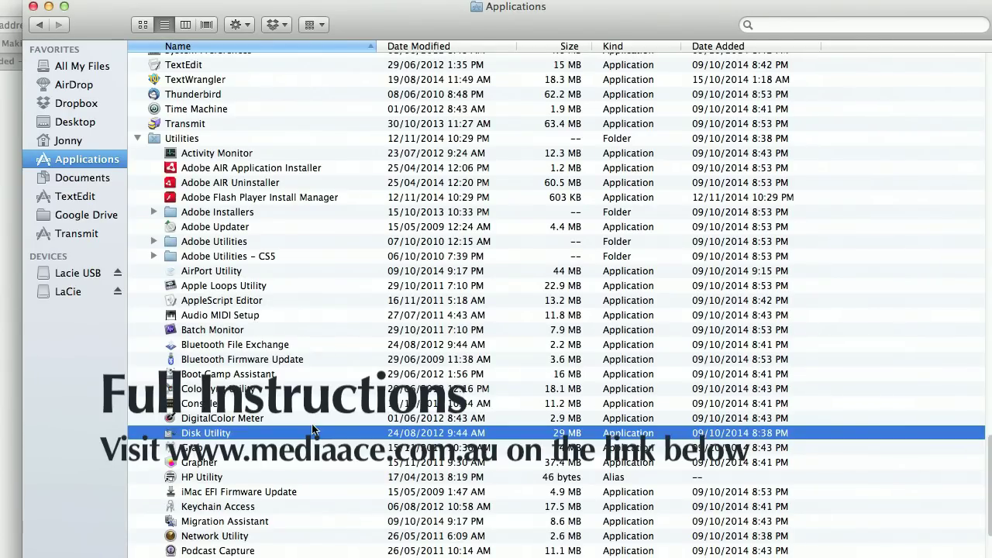
double_click(310, 431)
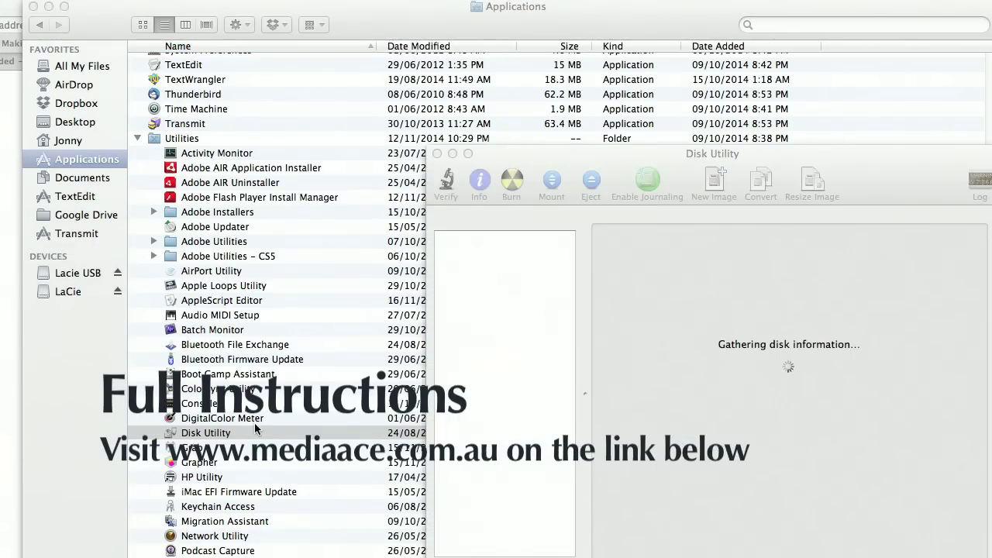
Move the Disk Utility window up-left and select the 640.14 GB Hitachi disk.
left_click_drag(787, 155, 578, 47)
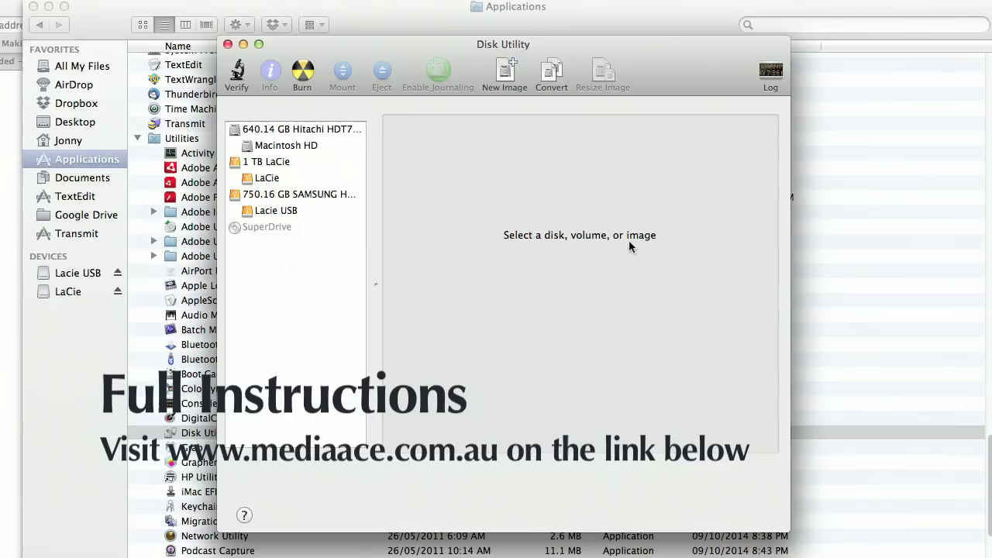
left_click(293, 133)
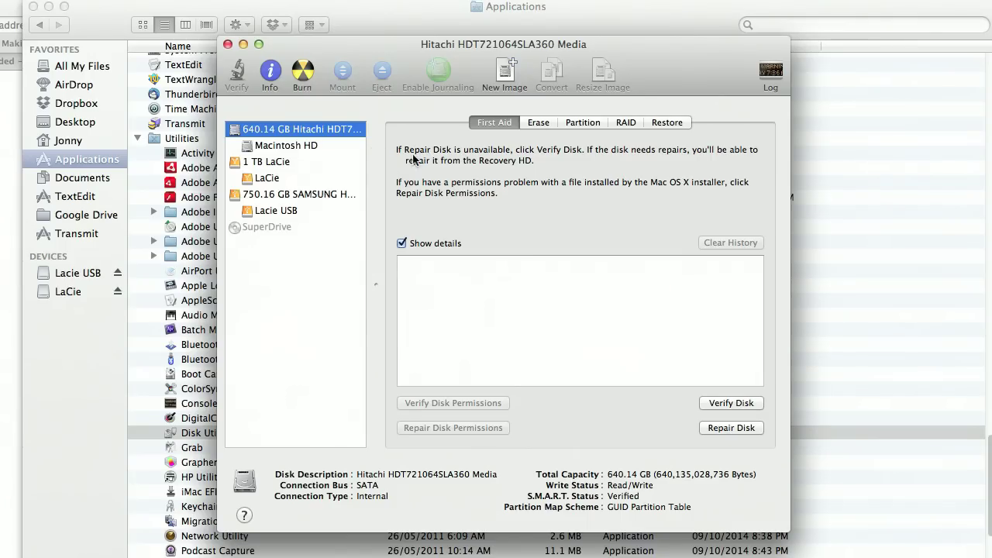
Run Repair Disk on the Hitachi disk until its partition map reports OK.
left_click(746, 429)
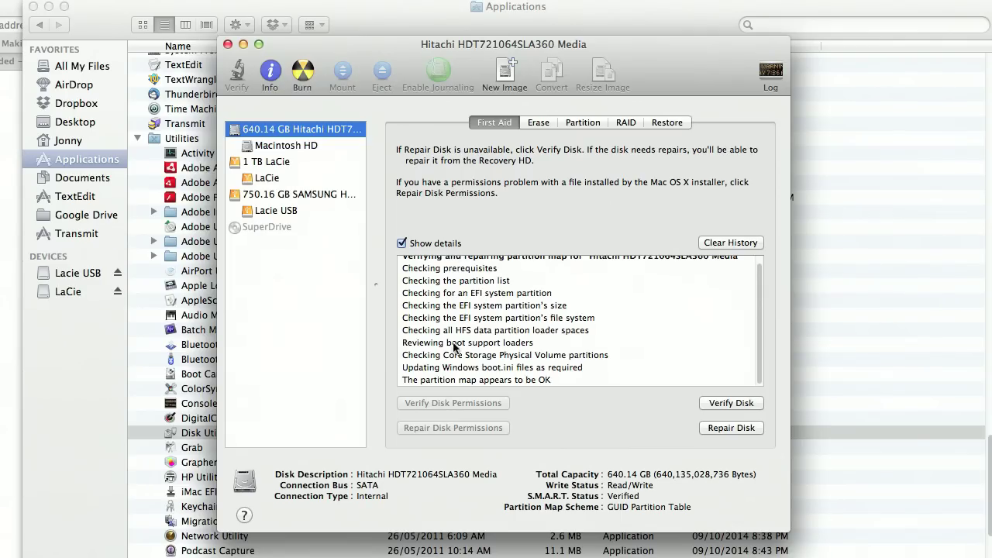
scroll(569, 352, "up", 1)
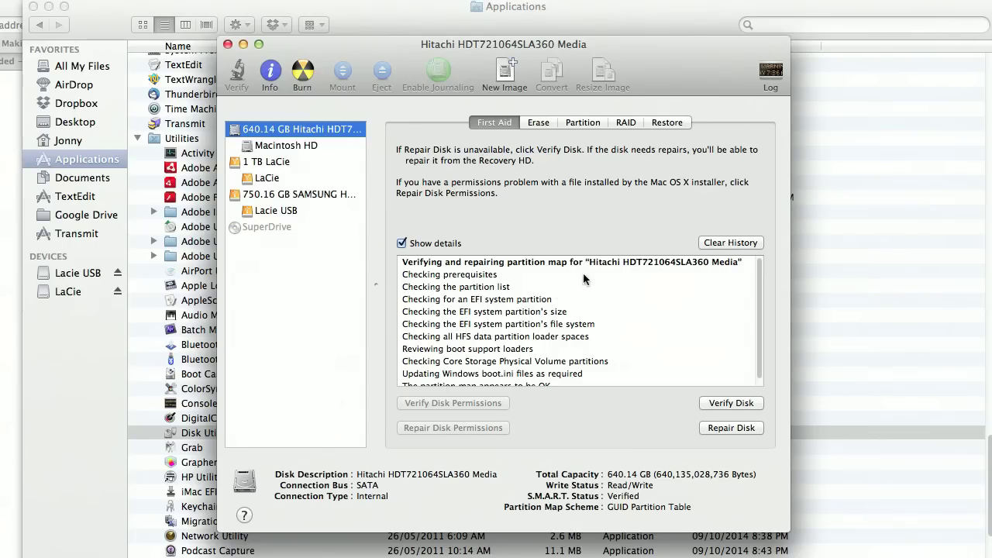
scroll(551, 334, "down", 1)
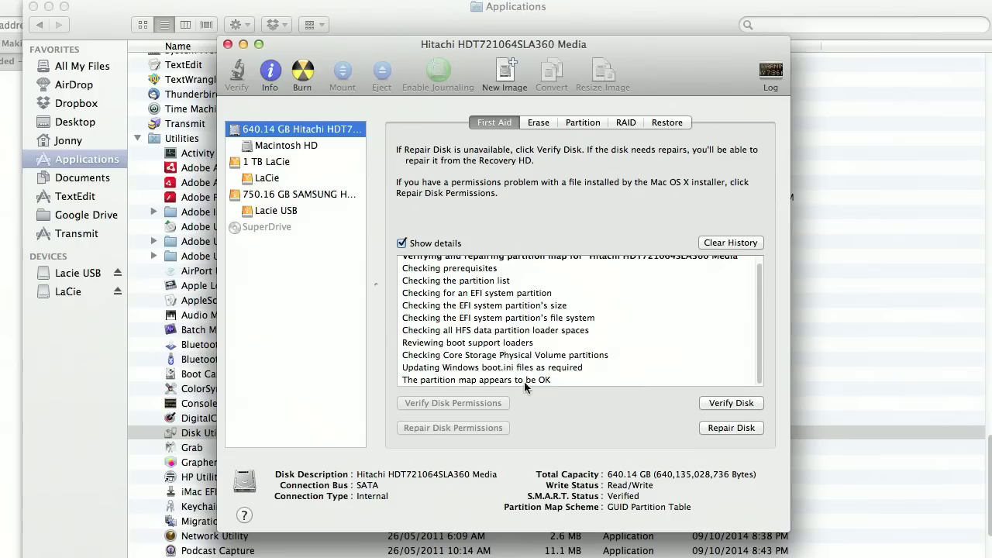
Select Macintosh HD and run Verify Disk, confirming in the sheet.
left_click(252, 152)
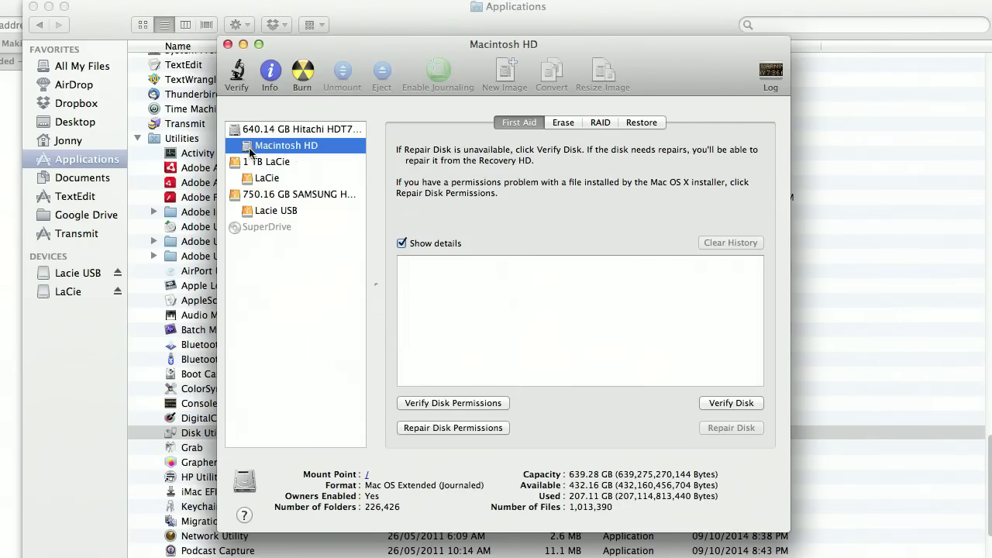
left_click(745, 402)
left_click(619, 191)
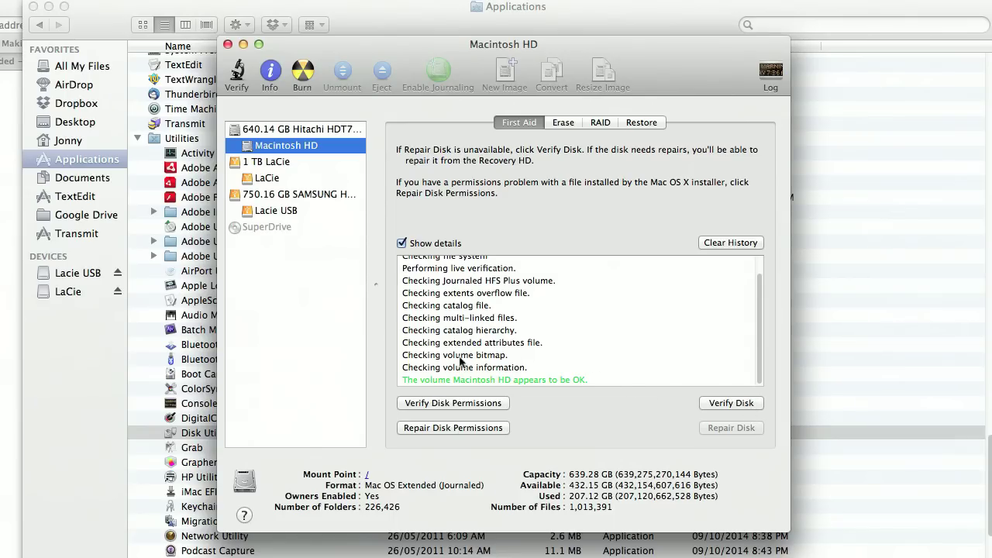
Run Repair Disk Permissions on the Macintosh HD volume.
scroll(537, 341, "up", 2)
scroll(424, 302, "down", 2)
left_click(469, 430)
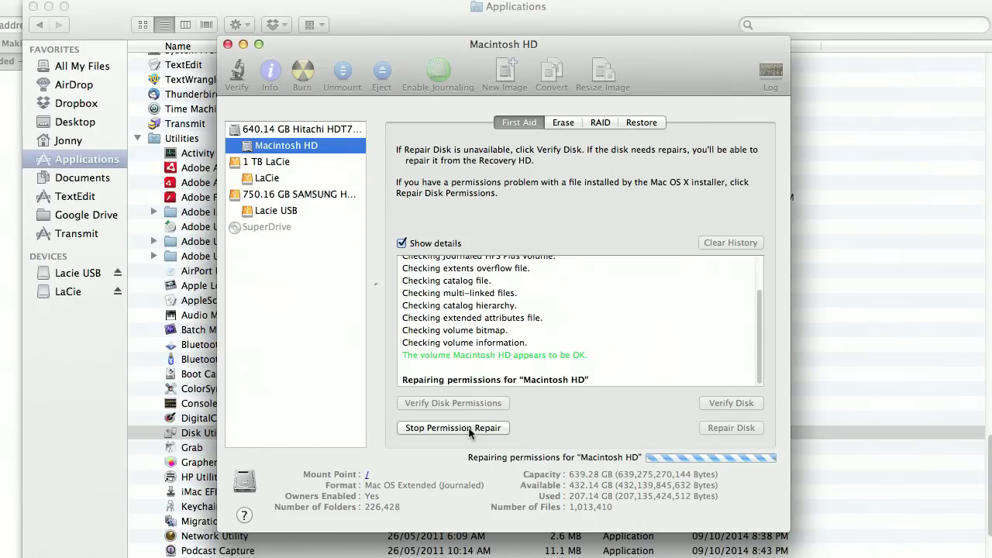